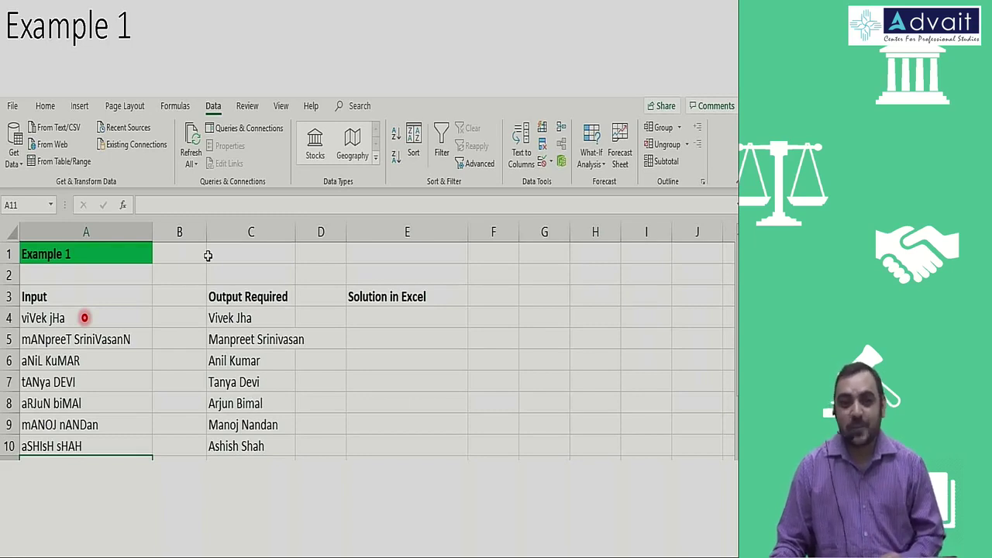
Enter =PROPER(A4) in E4 and fill the formula down to E10
left_click(370, 316)
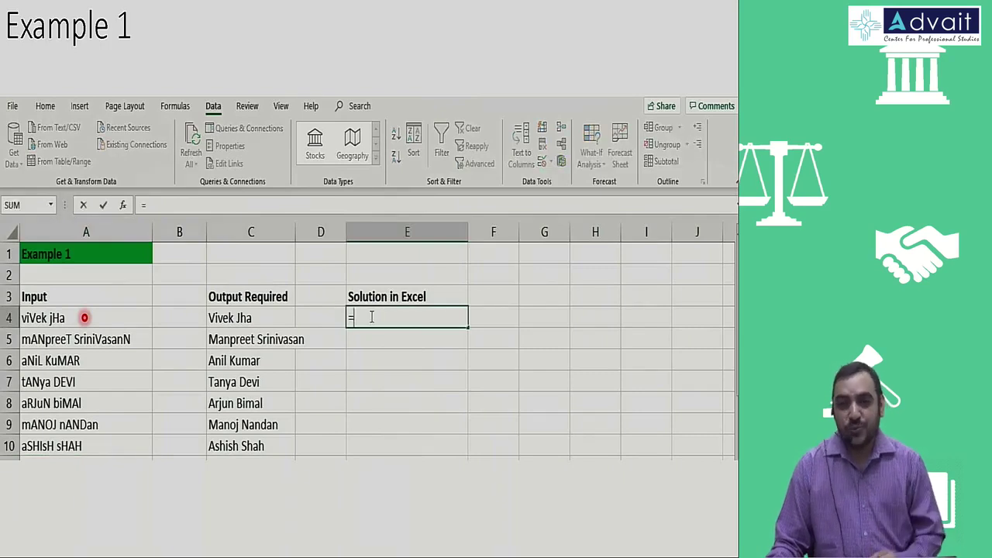
type("=proper")
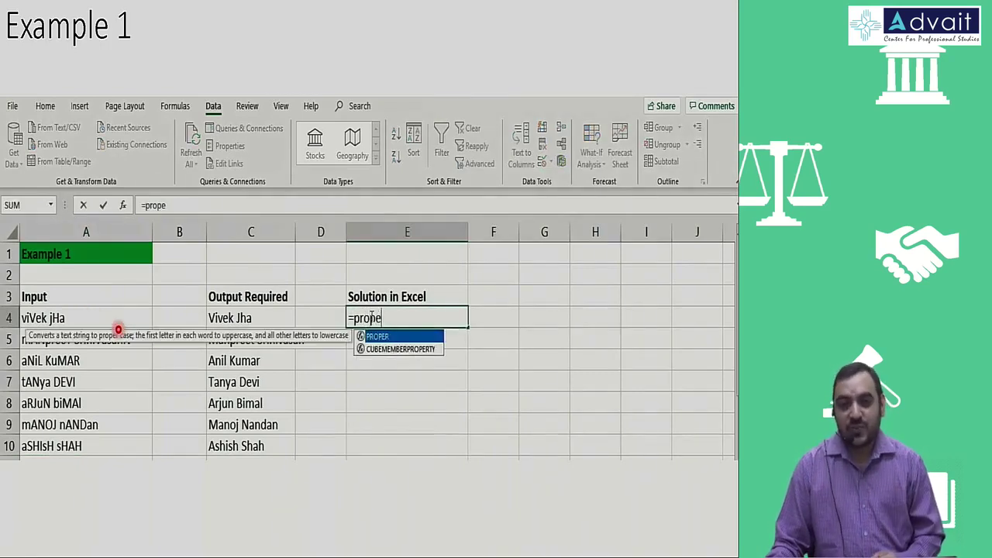
double_click(357, 336)
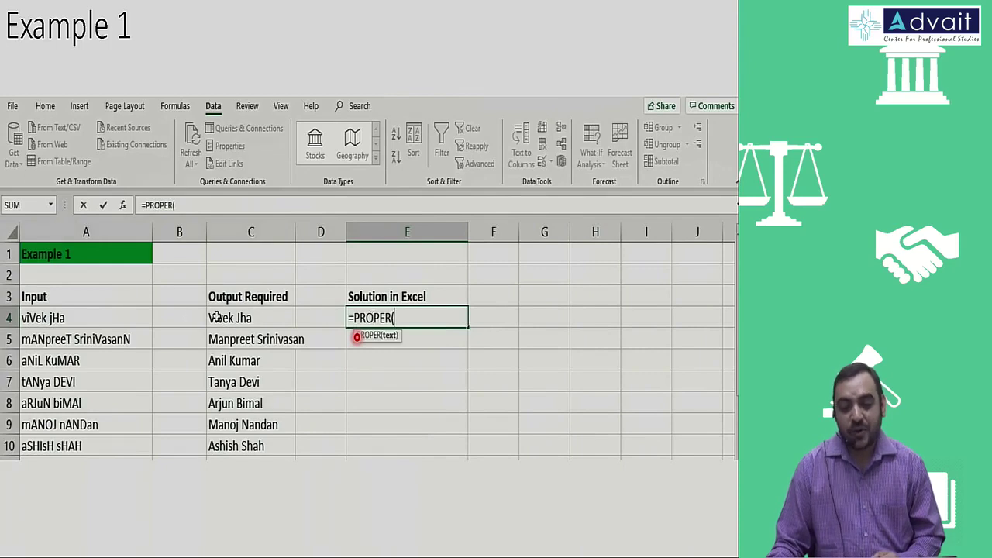
left_click(123, 314)
type(")")
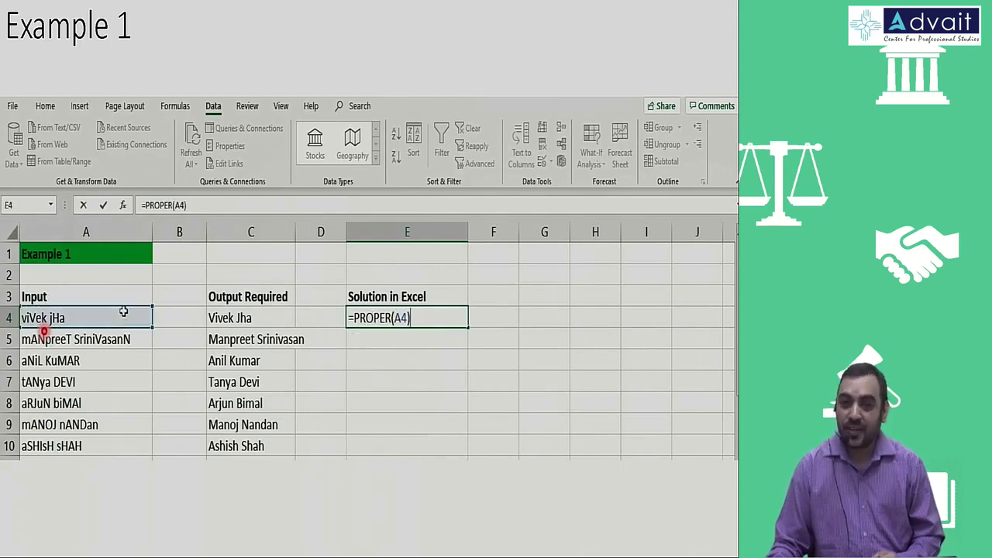
key("Return")
key("Up")
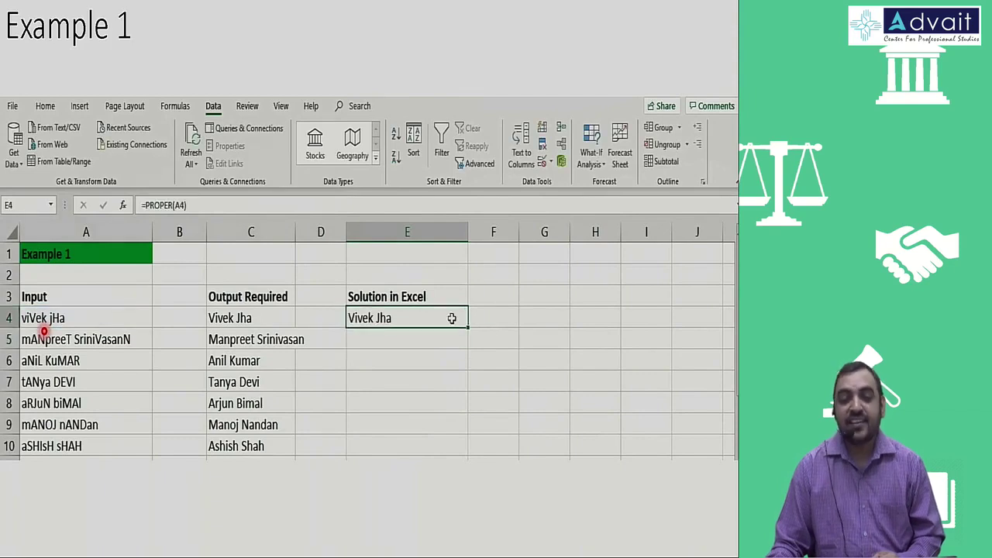
left_click_drag(468, 328, 446, 448)
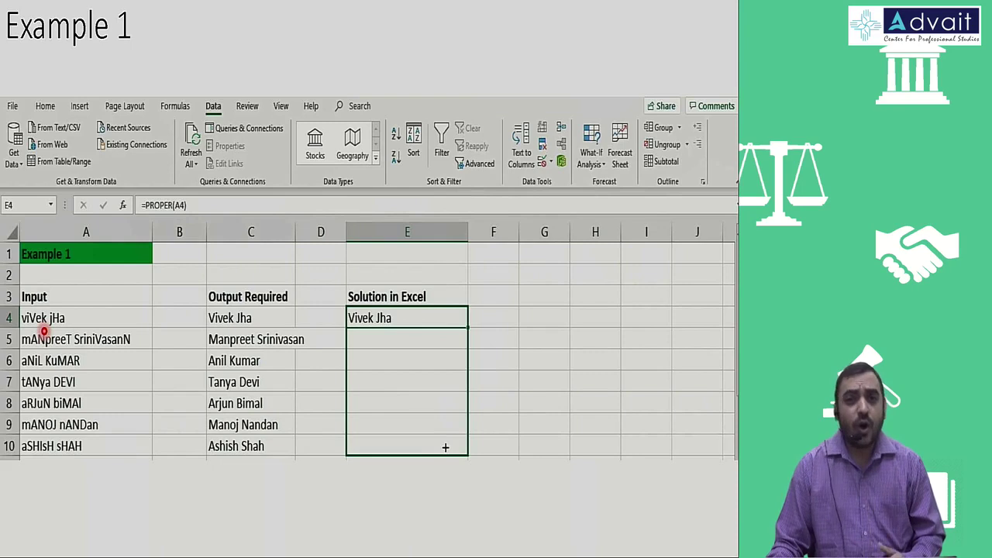
left_click_drag(446, 448, 445, 448)
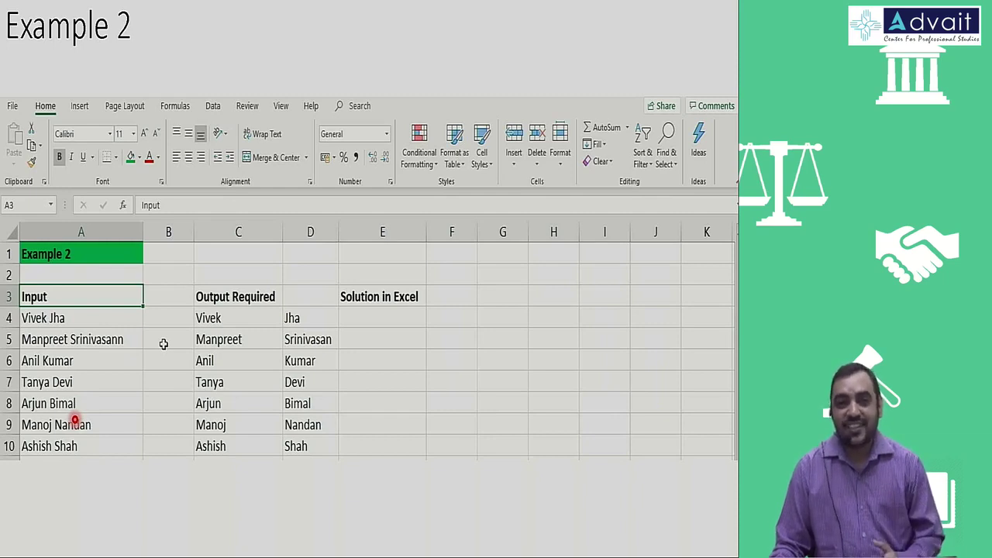
Copy the input names in A4:A10 into the solution column starting at E4
left_click_drag(88, 314, 84, 442)
key("ctrl+c")
left_click(378, 313)
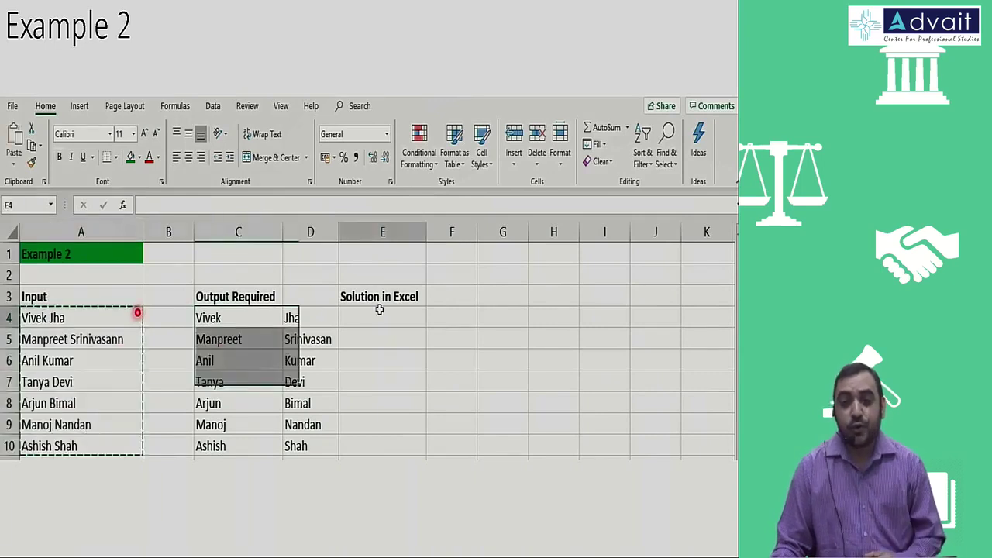
key("ctrl+v")
key("Escape")
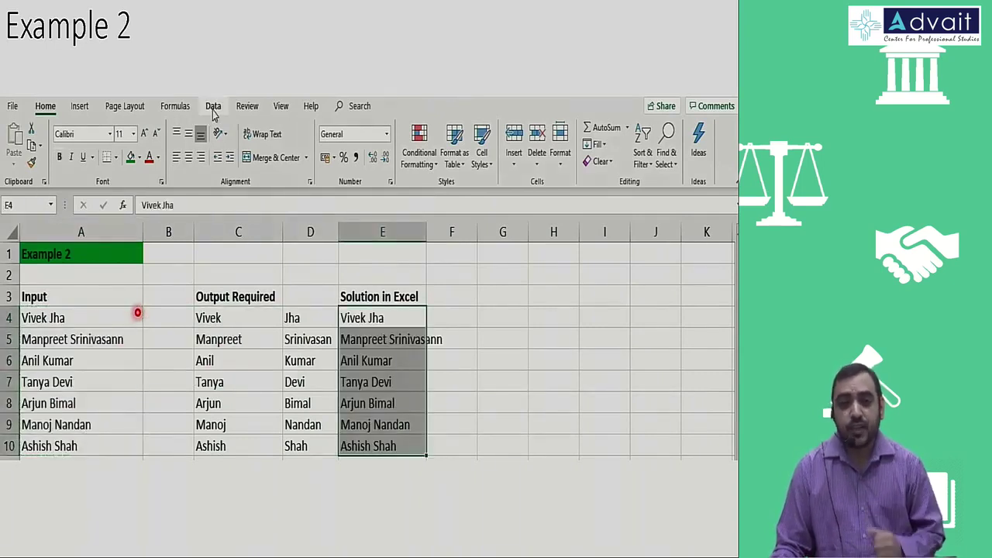
Split the copied names in E4:E10 with Text to Columns as delimited data, adding Space as a delimiter
left_click(212, 106)
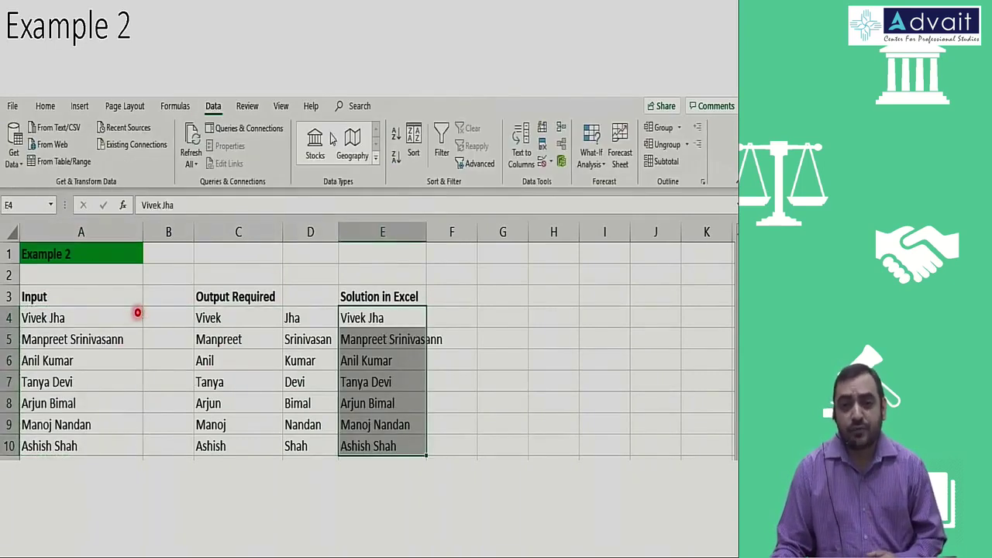
left_click(520, 146)
left_click_drag(460, 156, 176, 155)
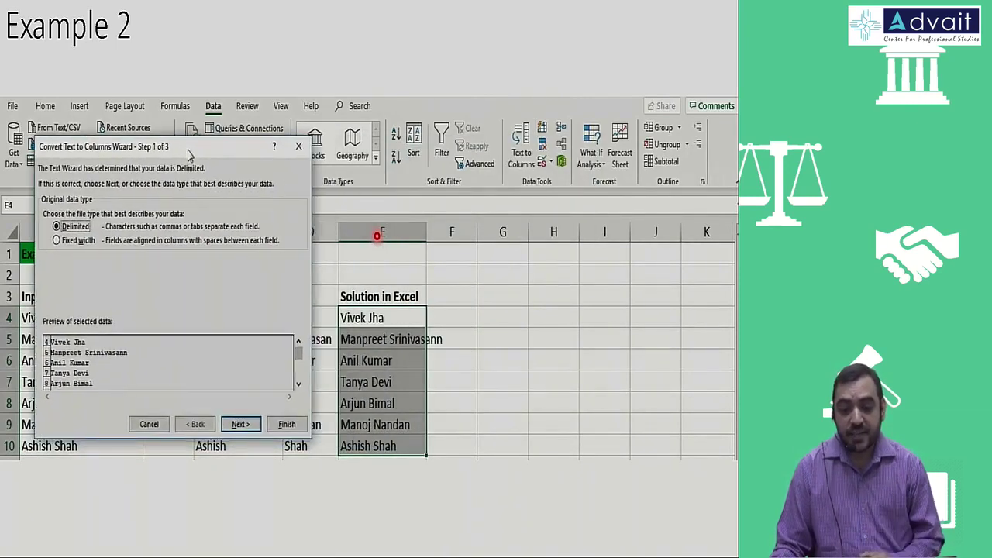
left_click(231, 430)
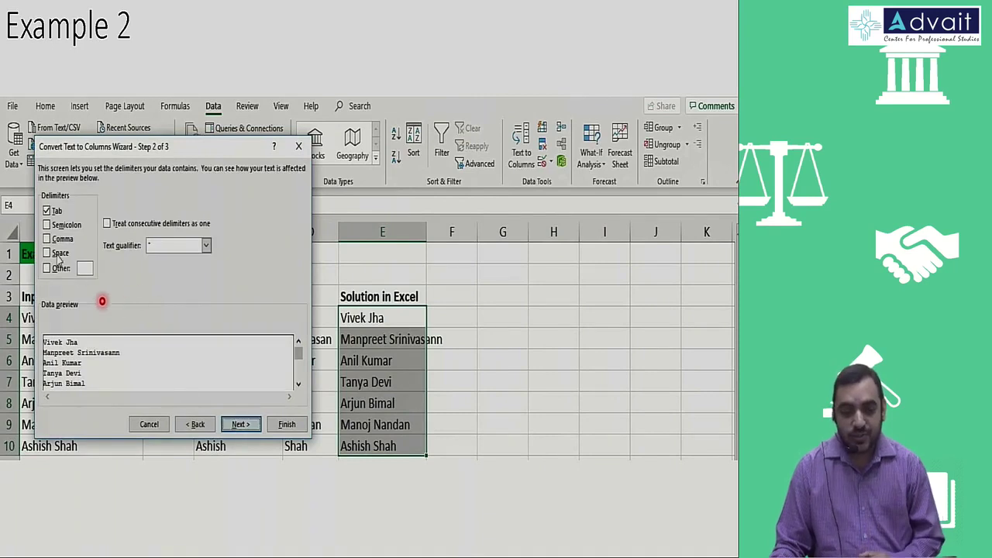
left_click(47, 253)
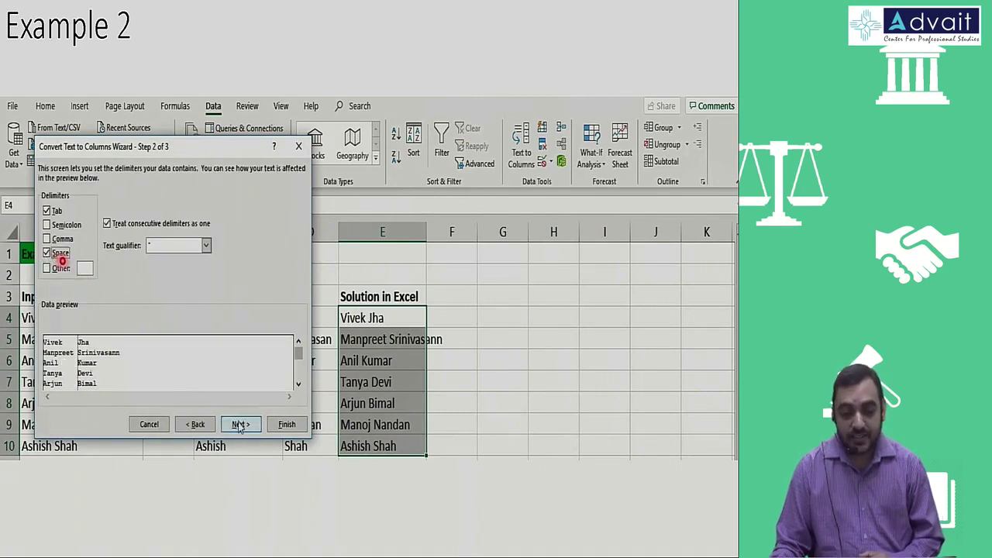
left_click(285, 423)
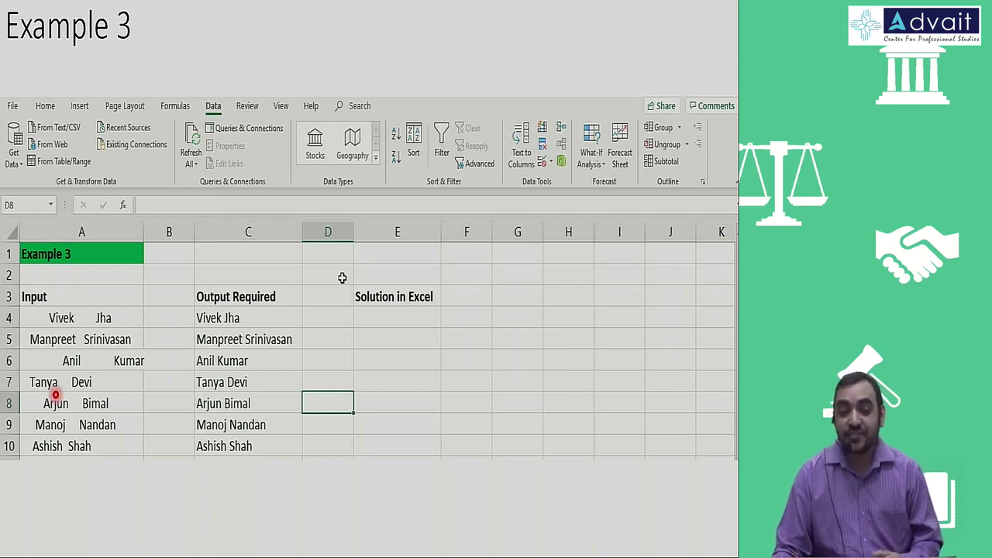
Remove the extra spaces from the input names with =TRIM(A4) in E4, filled down to E10
left_click(386, 318)
type("=")
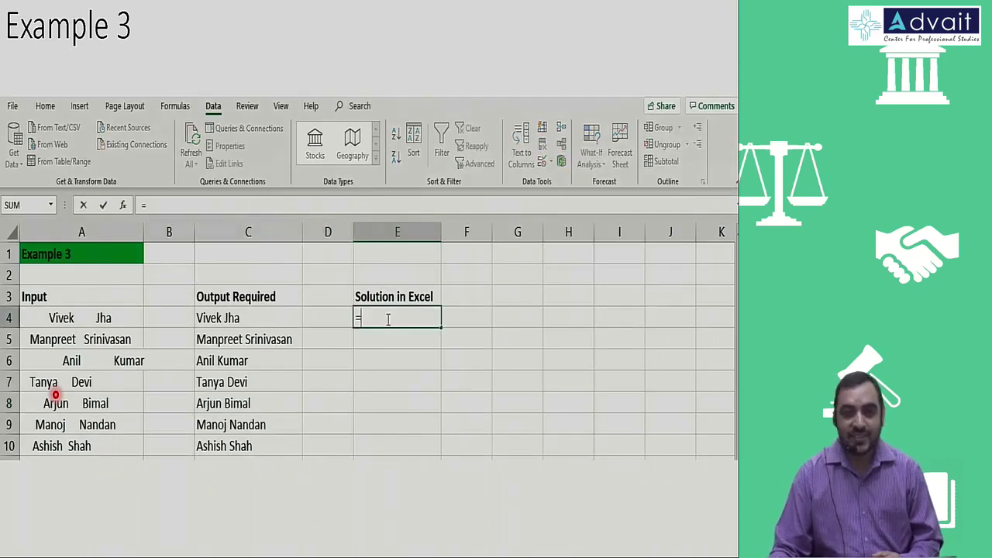
type("trim(")
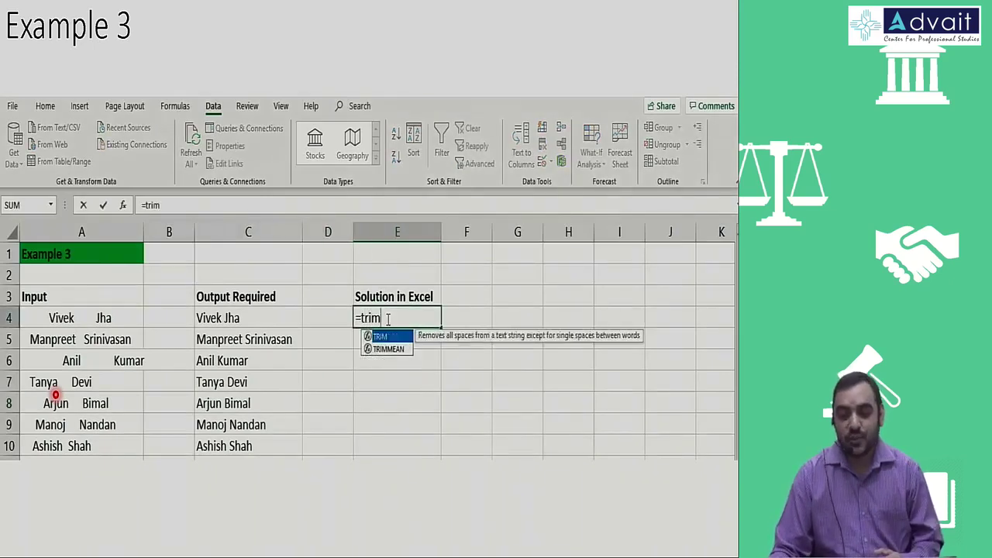
left_click(103, 321)
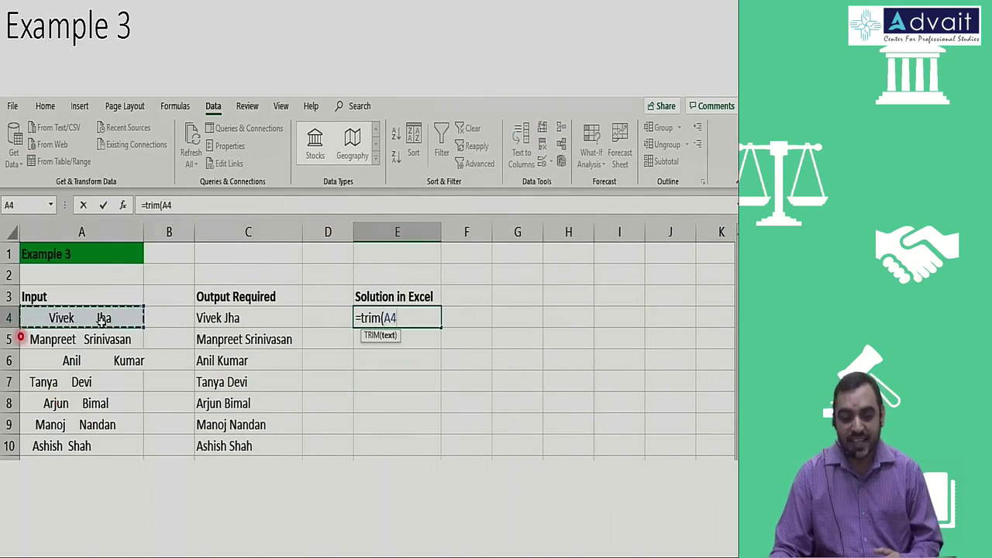
type(")")
key("Return")
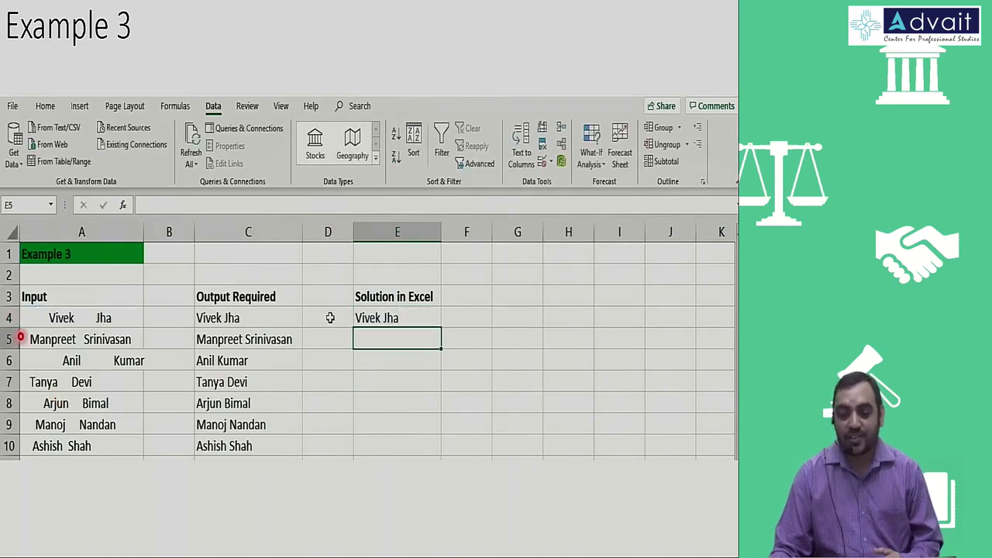
left_click(385, 318)
left_click_drag(441, 328, 414, 448)
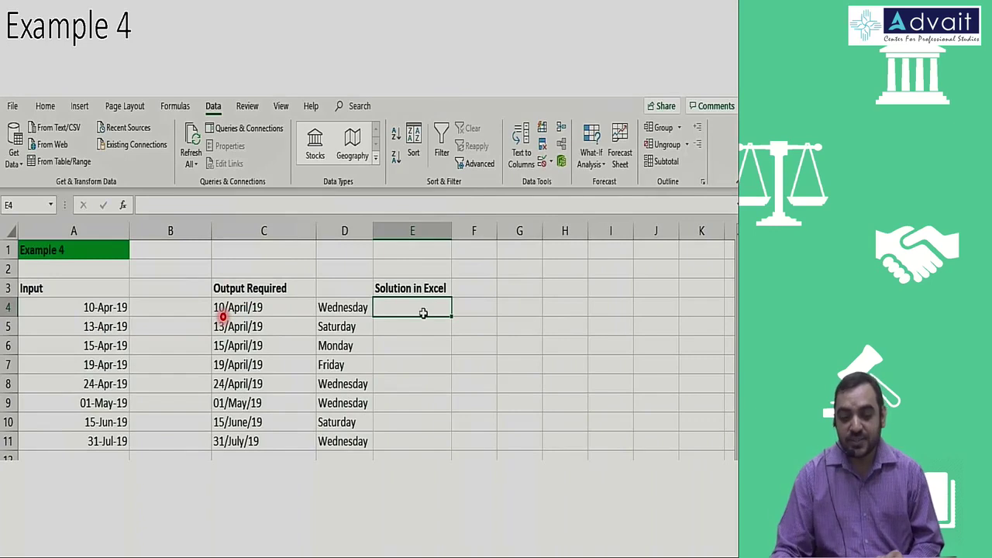
Enter =TEXT(A4,"DD/MMMM/YY") in E4 to show the date with its full month name
type("=")
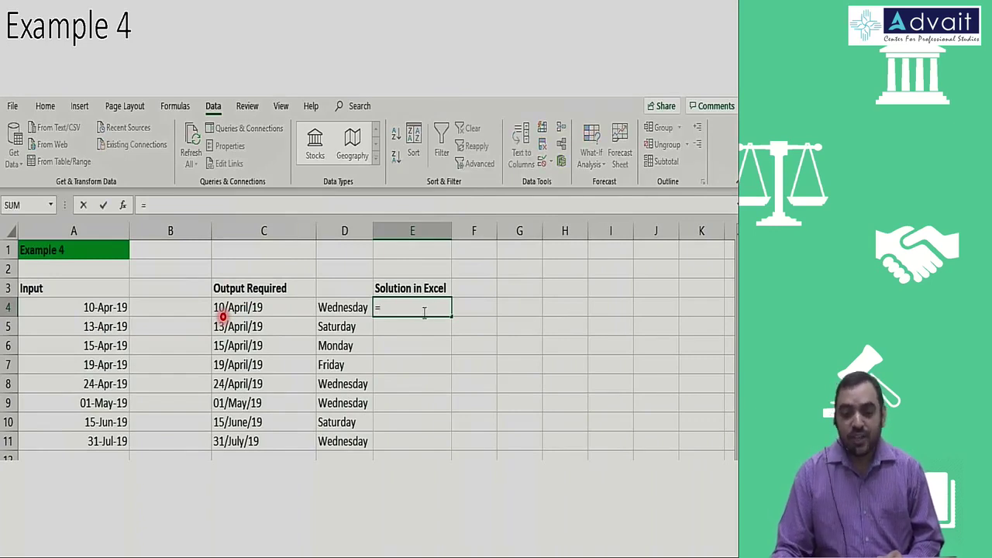
type("text")
key("Tab")
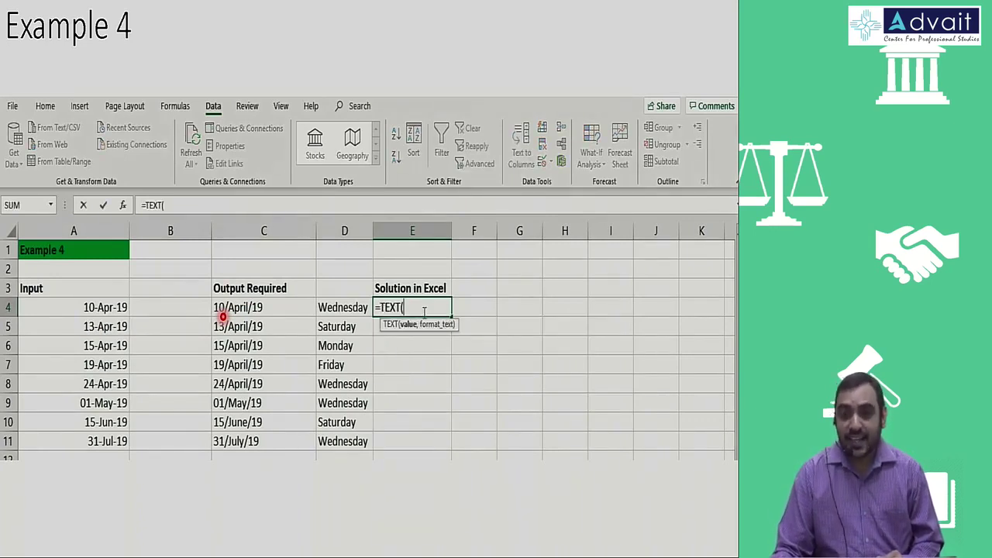
left_click(105, 307)
type(",\"")
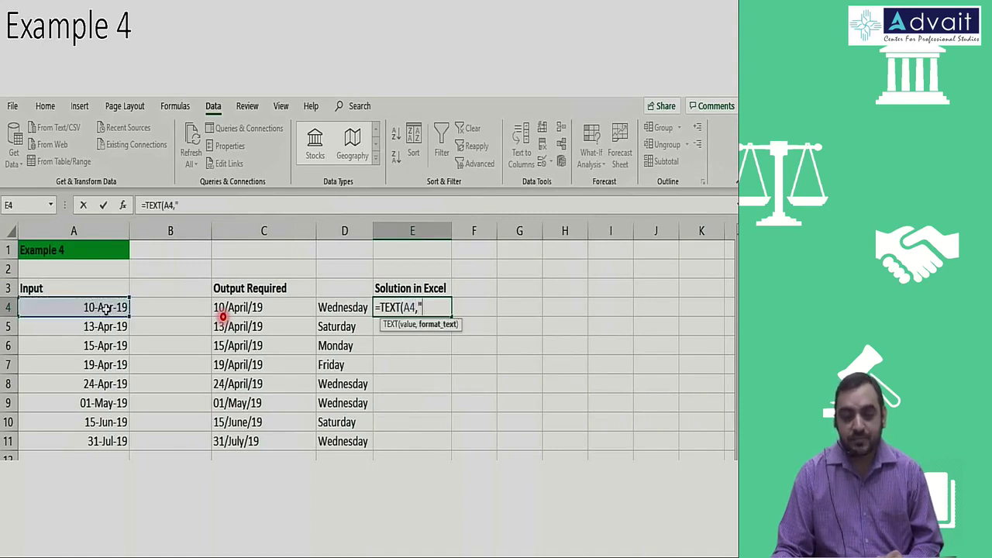
type("DD/MMM")
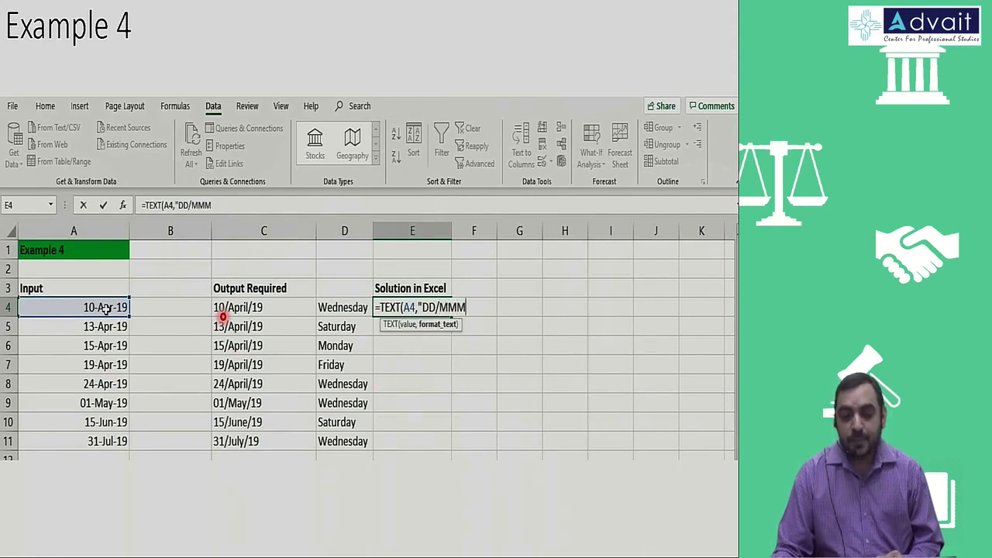
type("M")
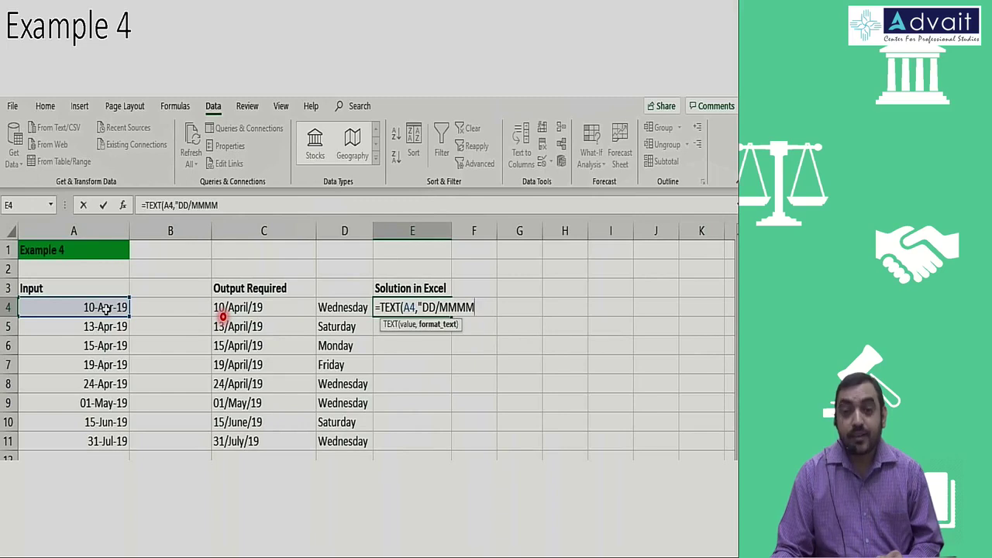
type("/YY\")")
key("Return")
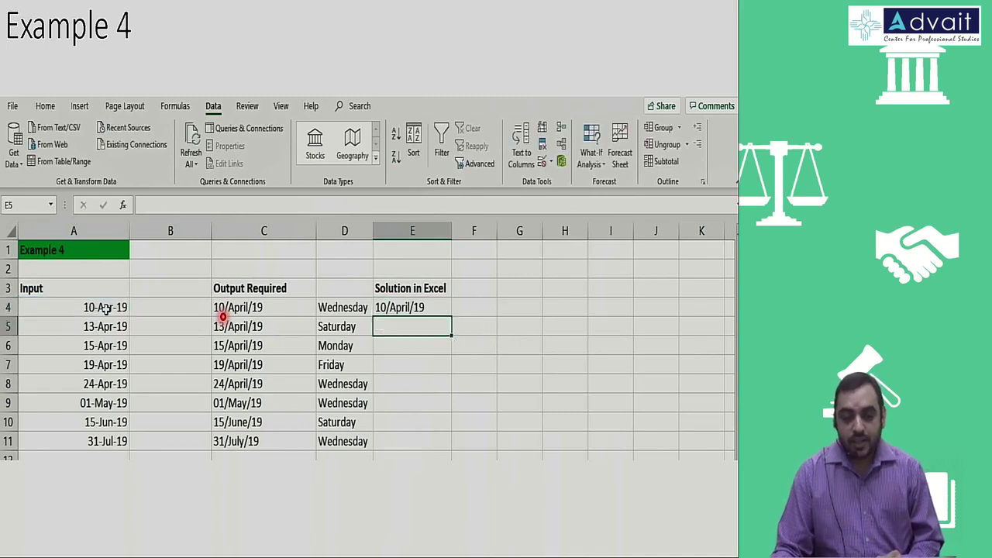
Enter =TEXT(A4,"DDDD") in F4 to return the weekday name of the input date
key("Up")
key("Right")
type("=")
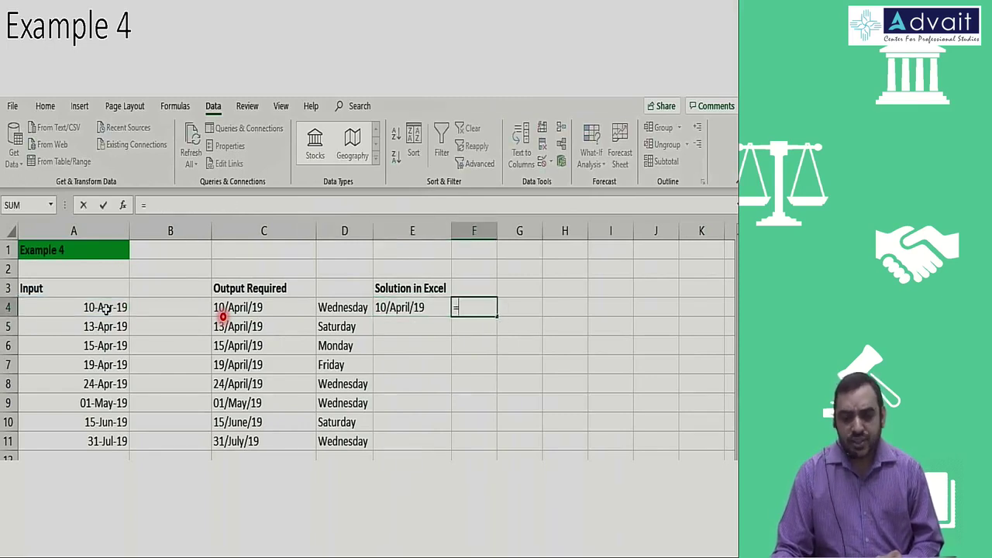
type("tex")
key("Tab")
key("Left")
key("Left")
key("Left")
key("Left")
key("Left")
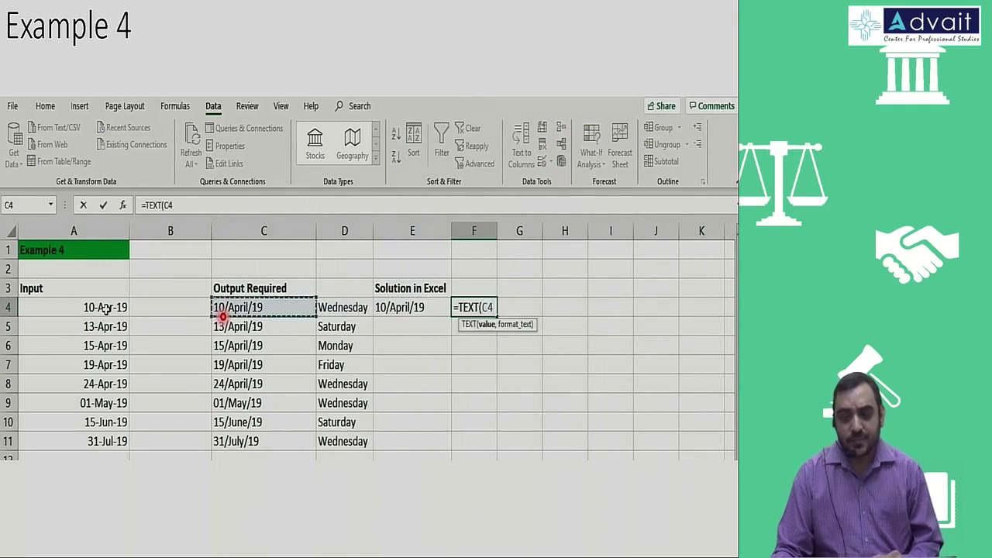
type(",")
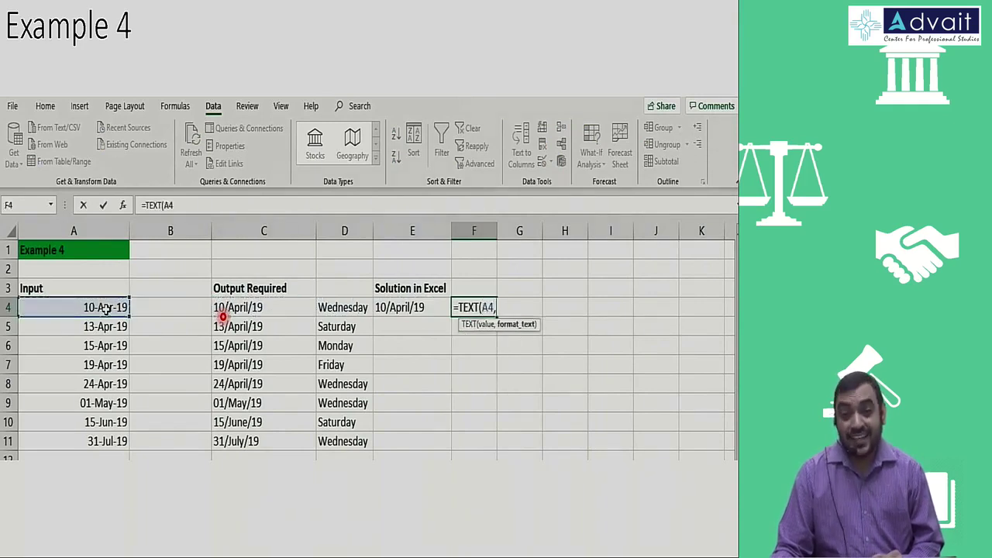
type("\"DD")
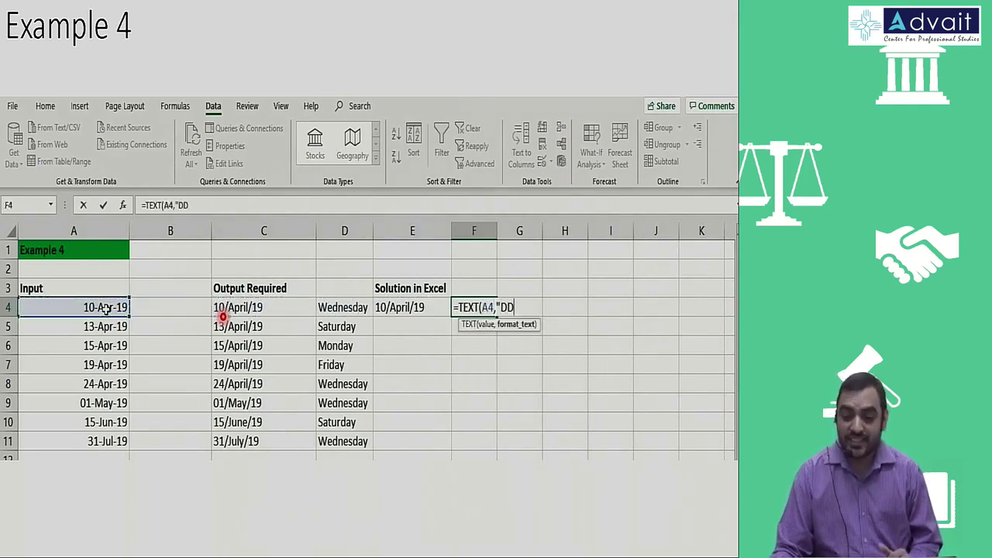
type("DD\")")
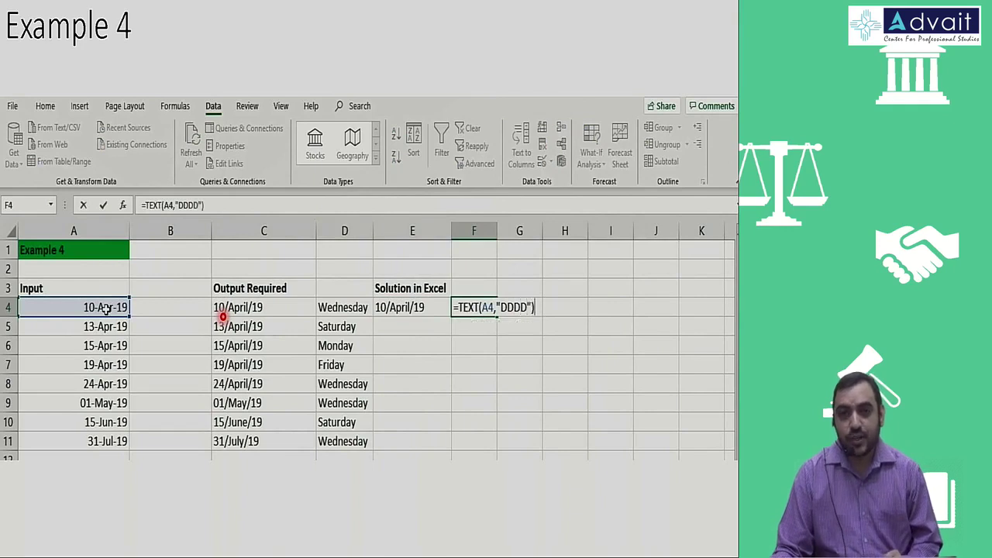
key("Return")
Copy the date and weekday formulas in E4:F4 down through row 11
key("Up")
key("Left")
key("shift+Right")
key("ctrl+c")
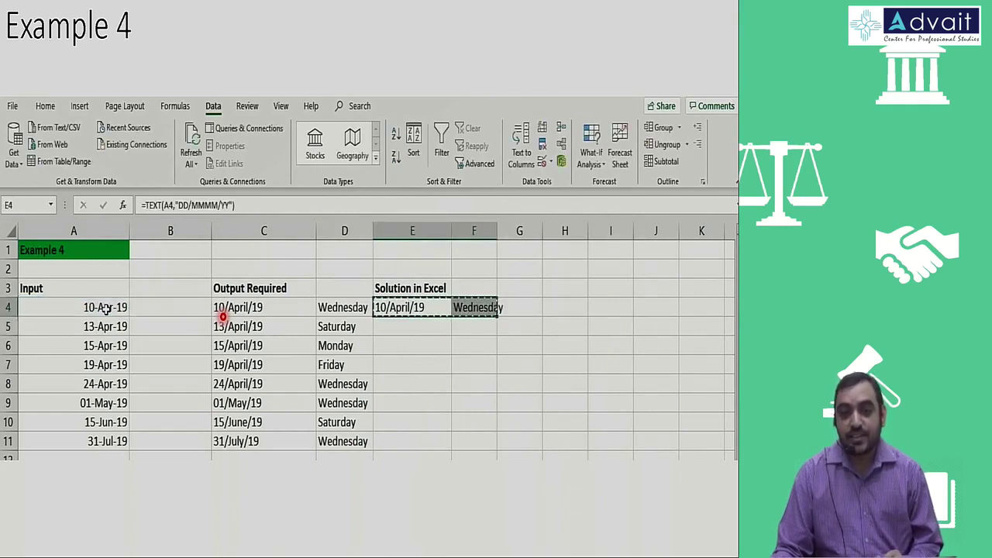
key("shift+Down")
key("shift+Down")
key("shift+Down")
key("shift+Down")
key("shift+Down")
key("shift+Down")
key("shift+Down")
key("shift+Down")
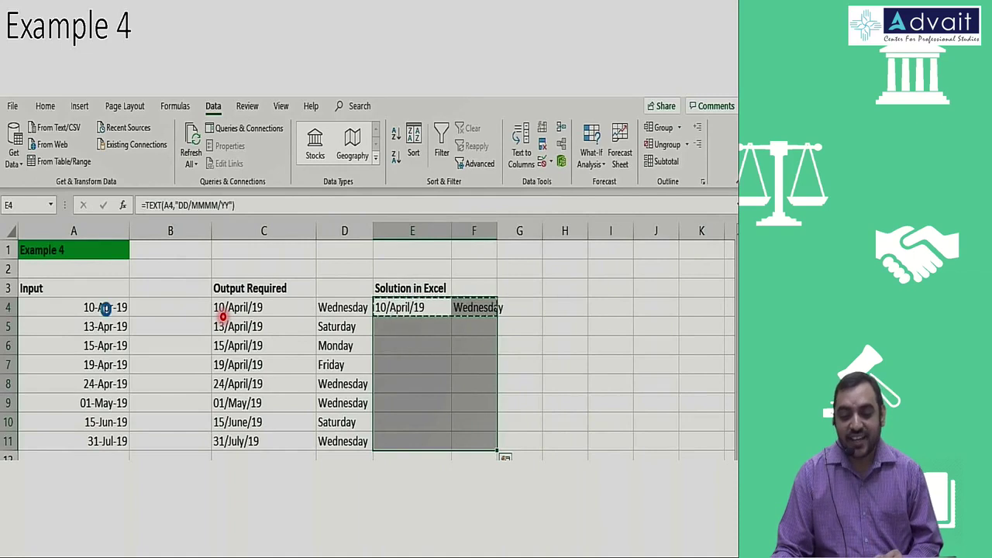
key("ctrl+v")
key("Escape")
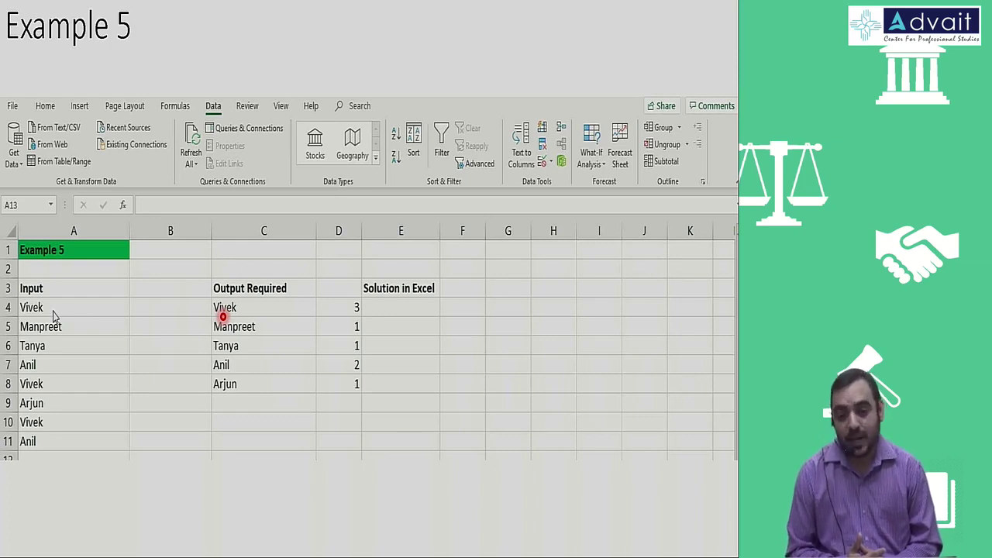
Copy the input list in A4:A11 into the solution column starting at E4
left_click_drag(54, 309, 31, 440)
key("ctrl+c")
left_click(390, 310)
key("ctrl+v")
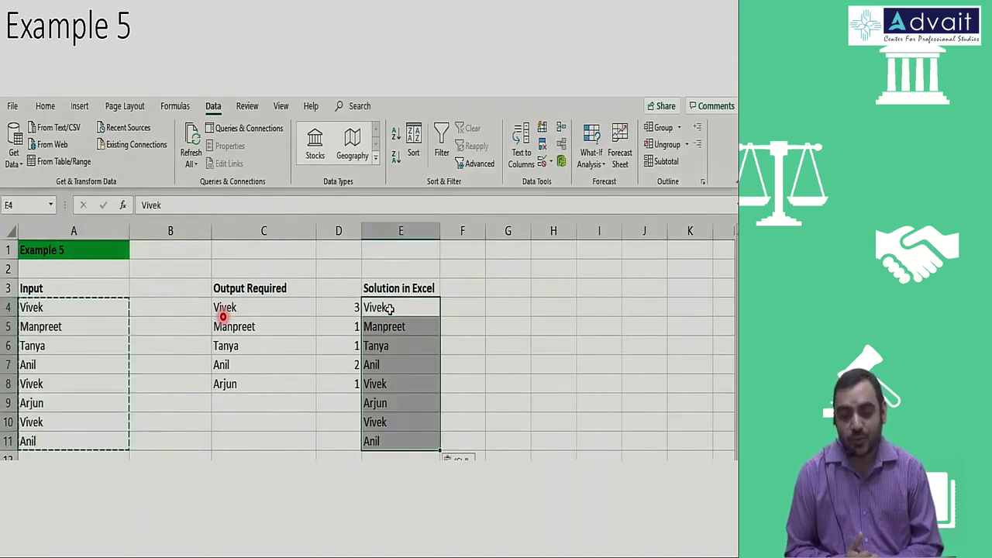
key("Escape")
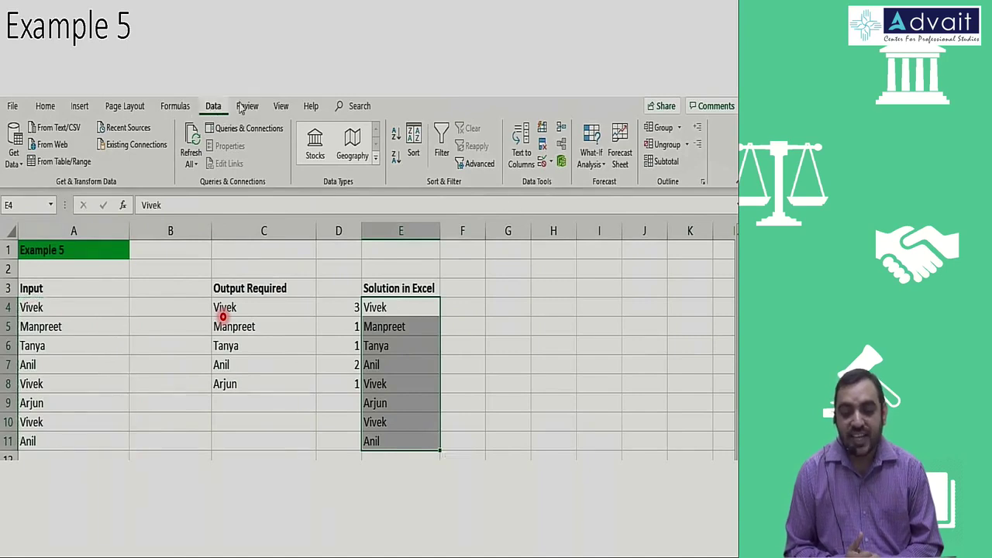
Remove the duplicate names from the copied list in E4:E11, limiting the operation to the Solution in Excel column
left_click(543, 147)
left_click(452, 405)
left_click(481, 434)
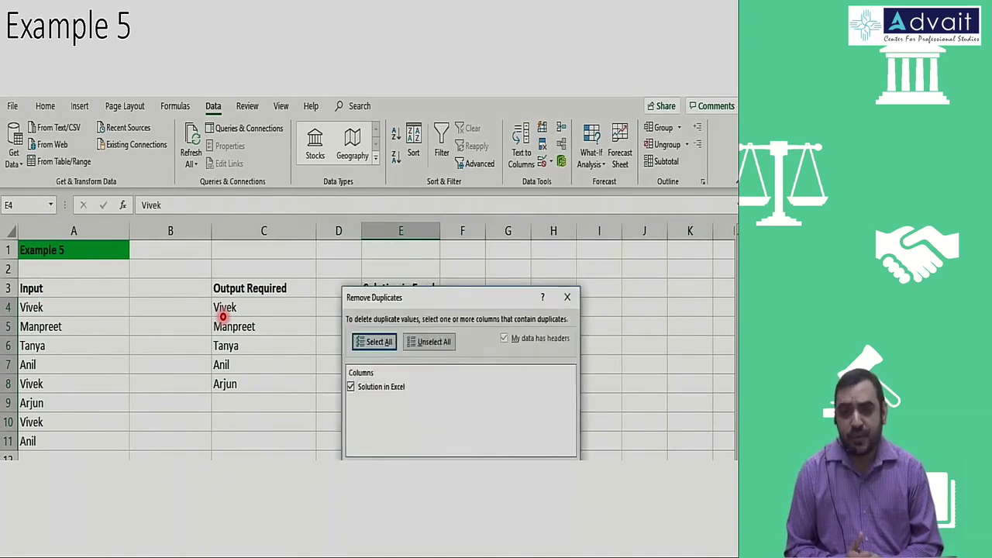
left_click_drag(470, 296, 472, 265)
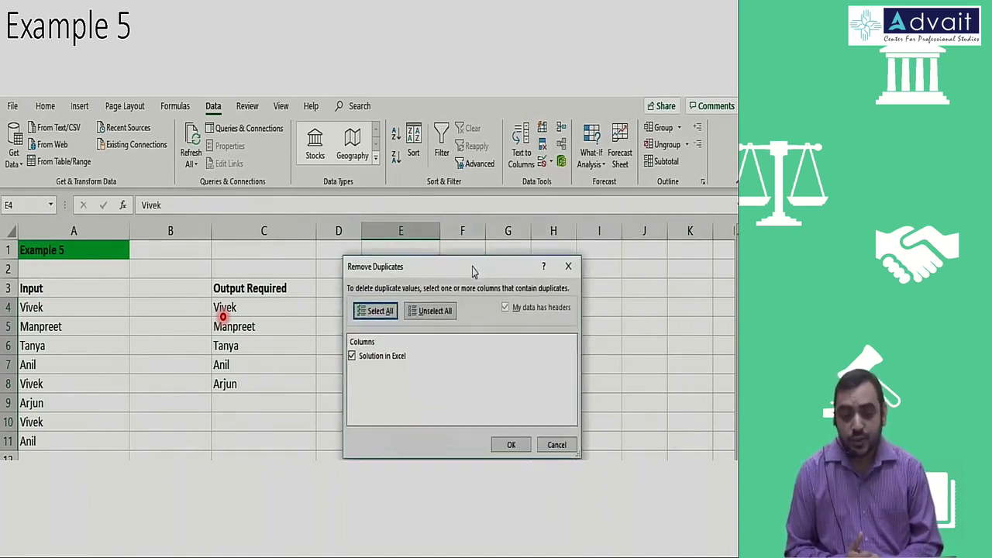
left_click(504, 445)
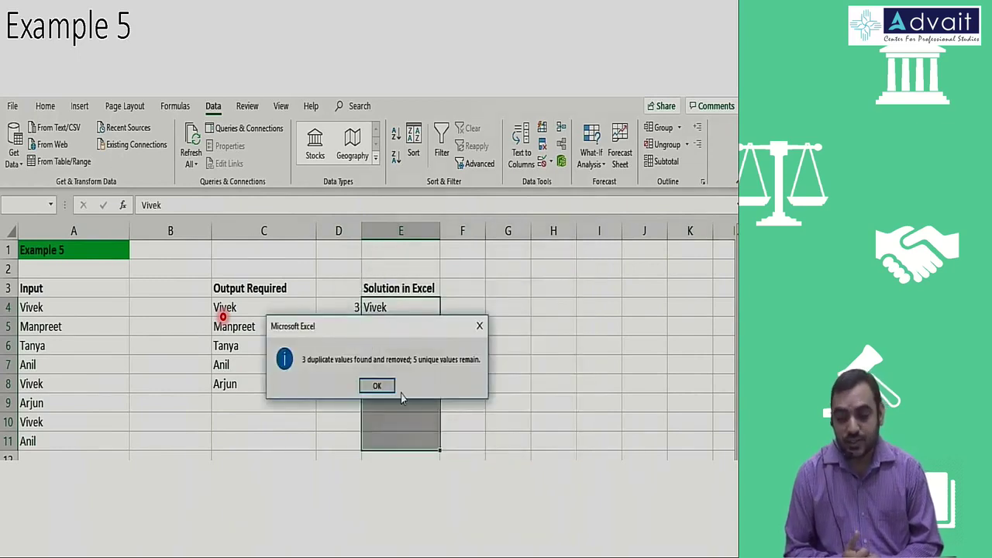
left_click(376, 386)
Enter =COUNTIF(A:A,E4) in F4 to count how often the first unique name occurs in the input column
left_click(454, 310)
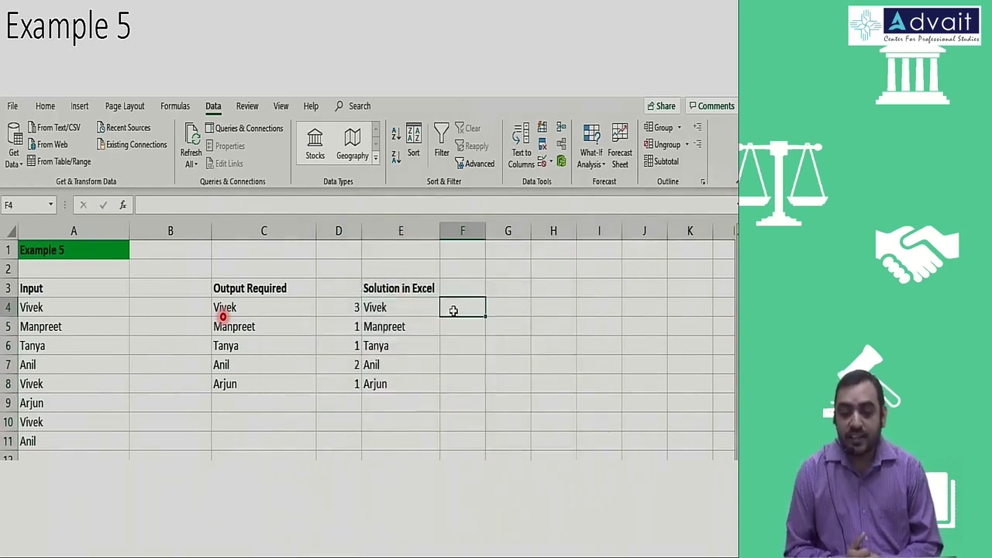
type("=countif")
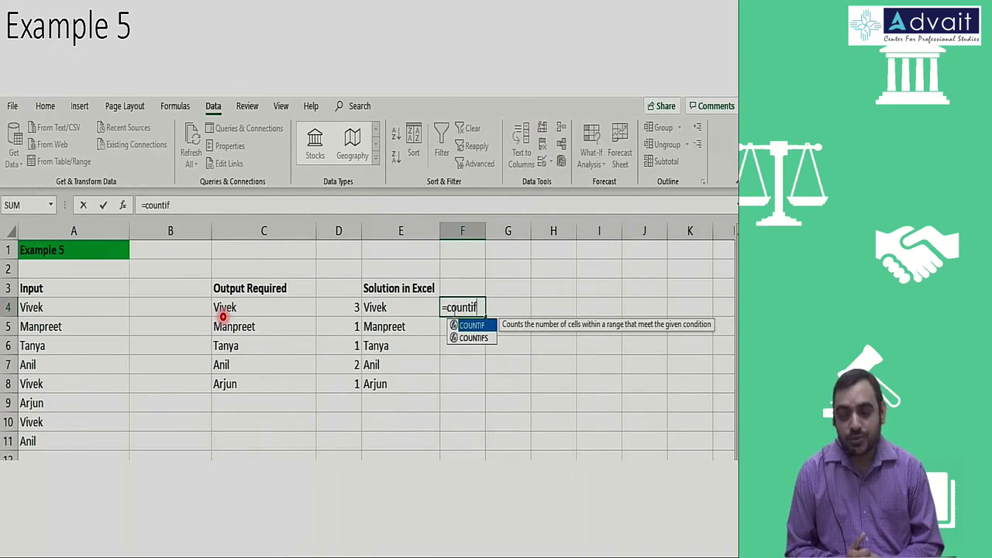
type("(")
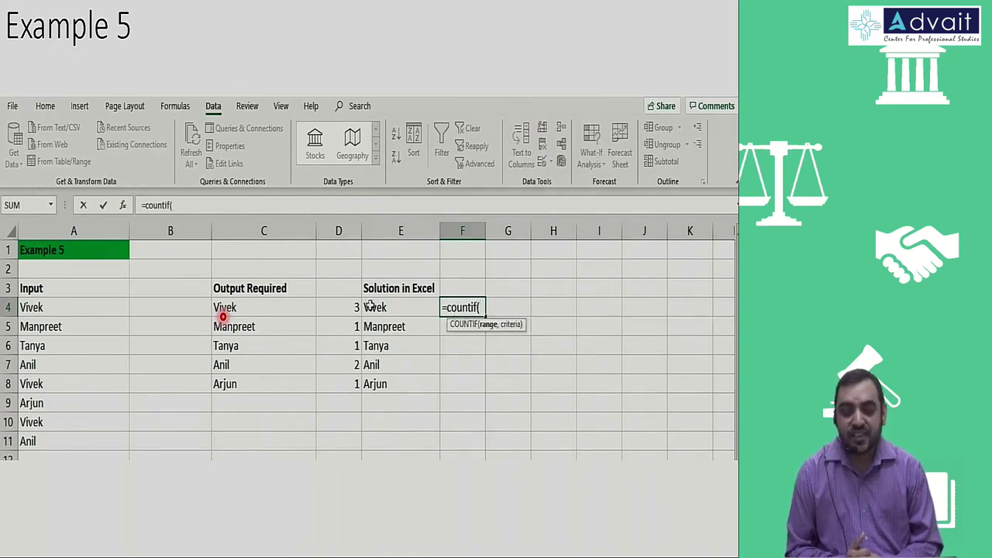
left_click(77, 337)
key("ctrl+space")
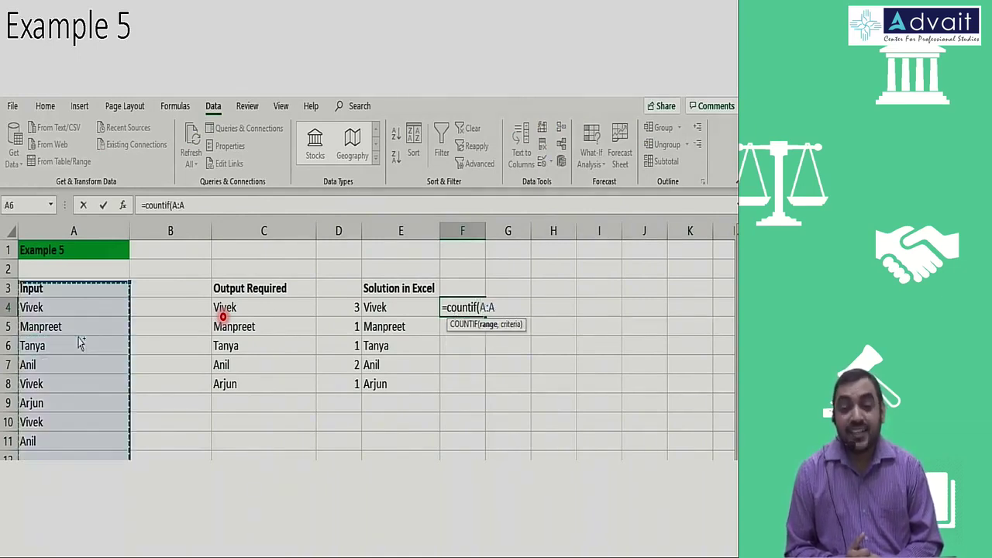
type(",")
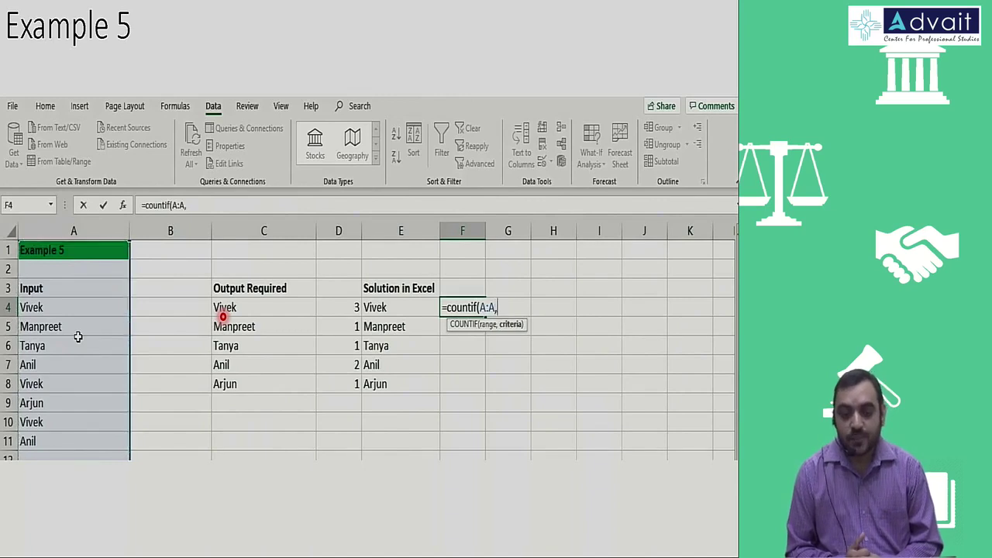
left_click(381, 307)
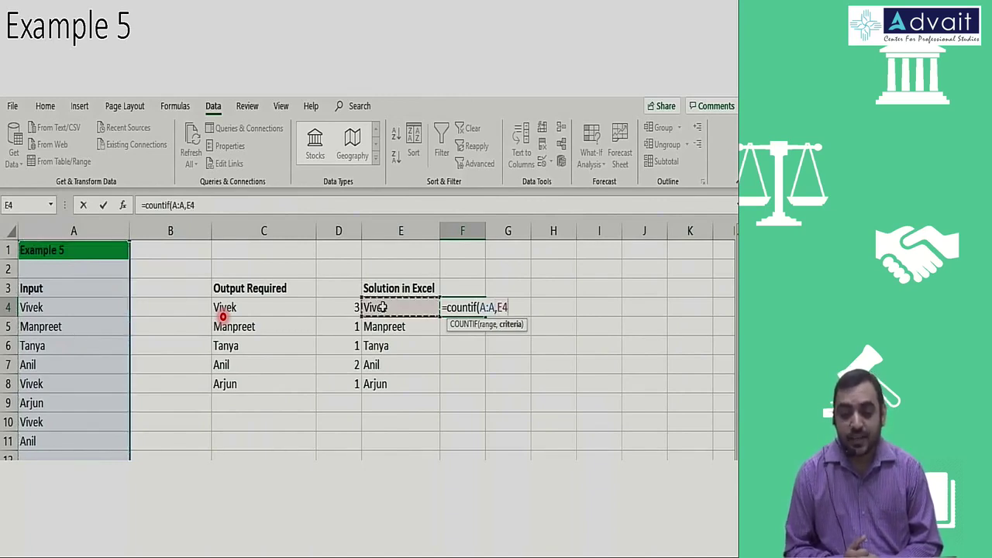
type(")")
key("Return")
Copy the COUNTIF formula in F4 down through F8 for the remaining unique names
key("Up")
key("ctrl+c")
key("shift+Down")
key("shift+Down")
key("shift+Down")
key("shift+Down")
key("ctrl+v")
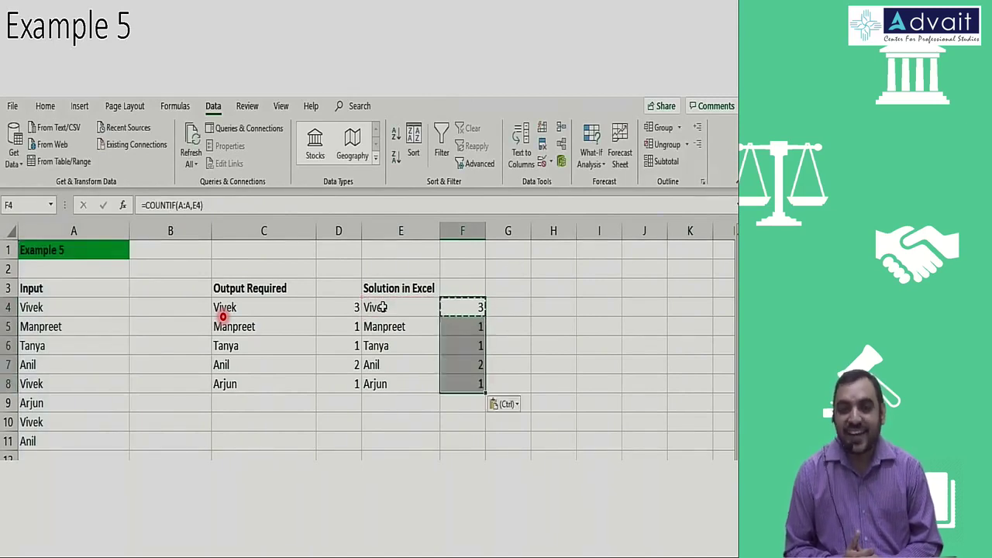
key("Escape")
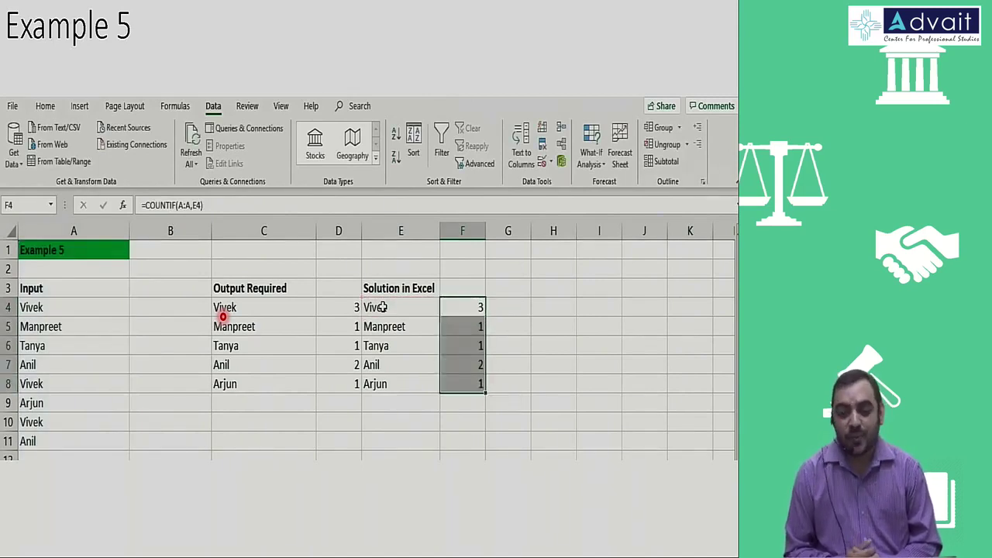